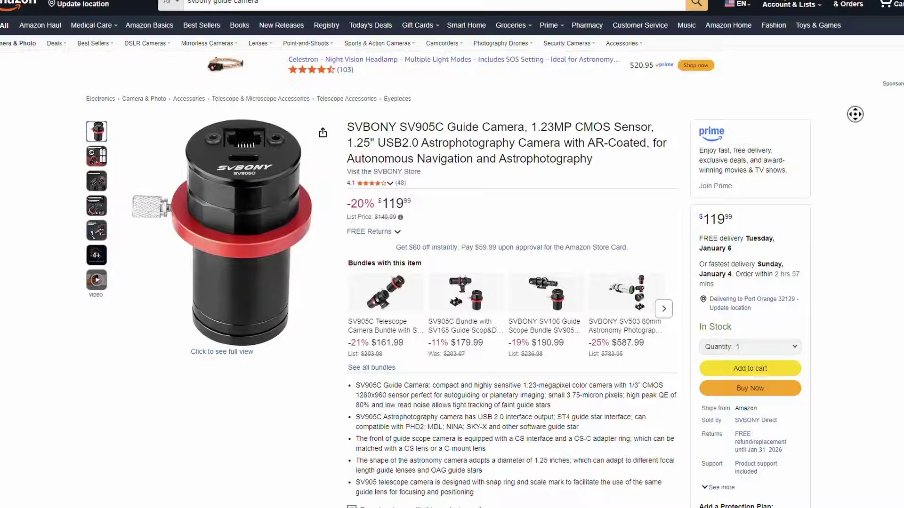
Step: Review the SVBONY SV905C guide camera listing and the 1000 lines/mm variant of the Rainbow Symphony linear diffraction grating slides
scroll(856, 124, down, 2)
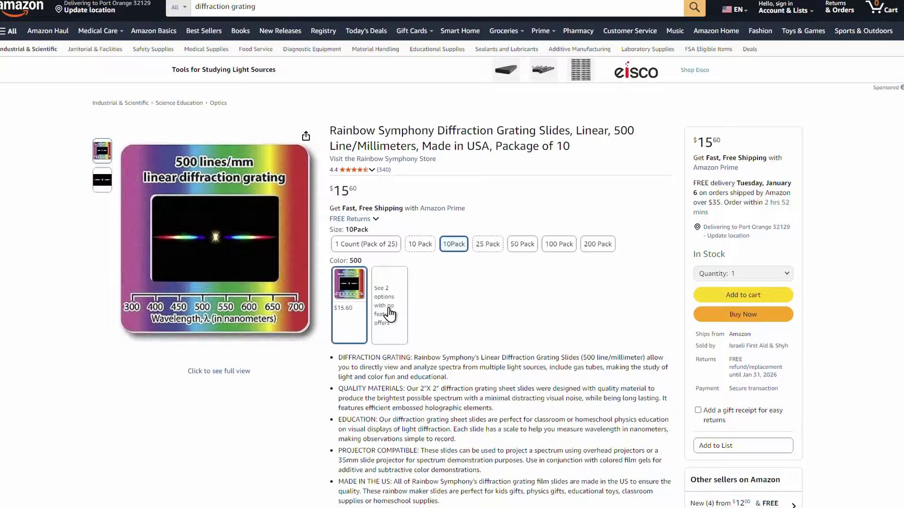
click(402, 315)
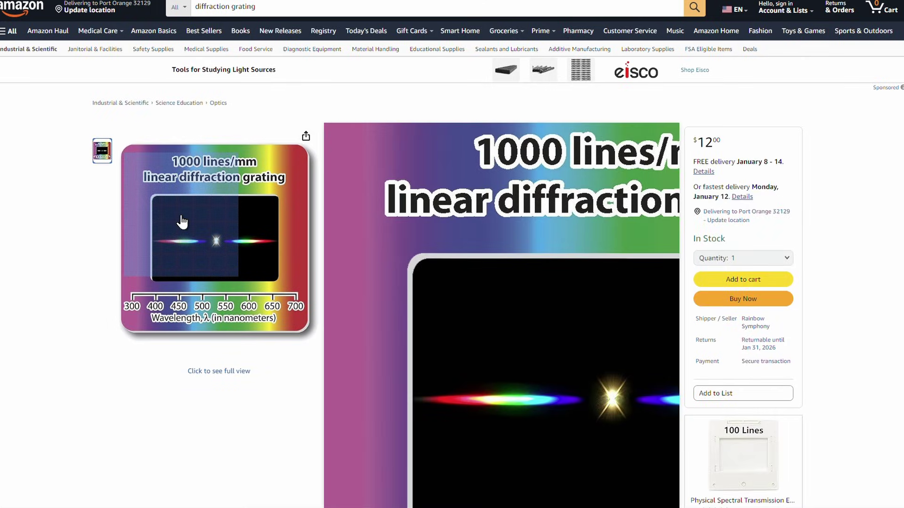
click(181, 215)
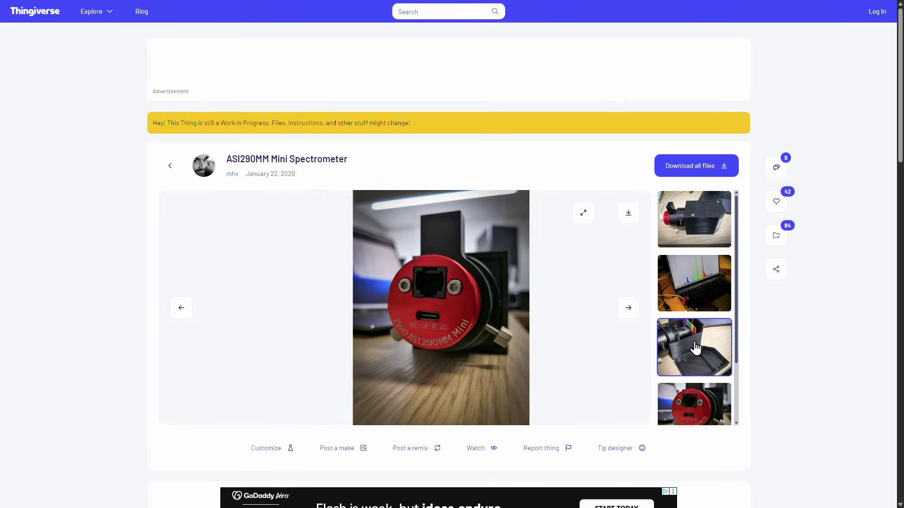
Step: Enlarge a photo of the ASI290MM Mini Spectrometer on Thingiverse, then switch to UltiMaker Cura and inspect the spectrometer housing model
click(584, 214)
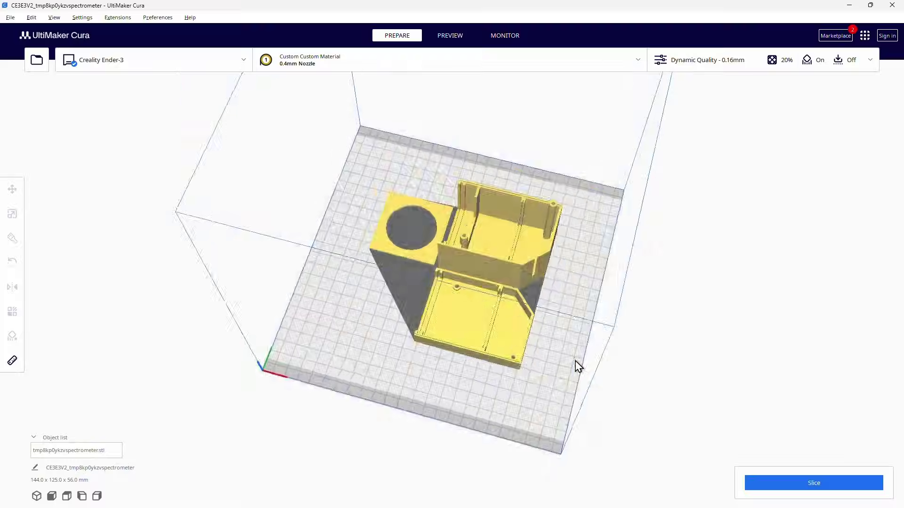
drag(575, 365, 478, 289)
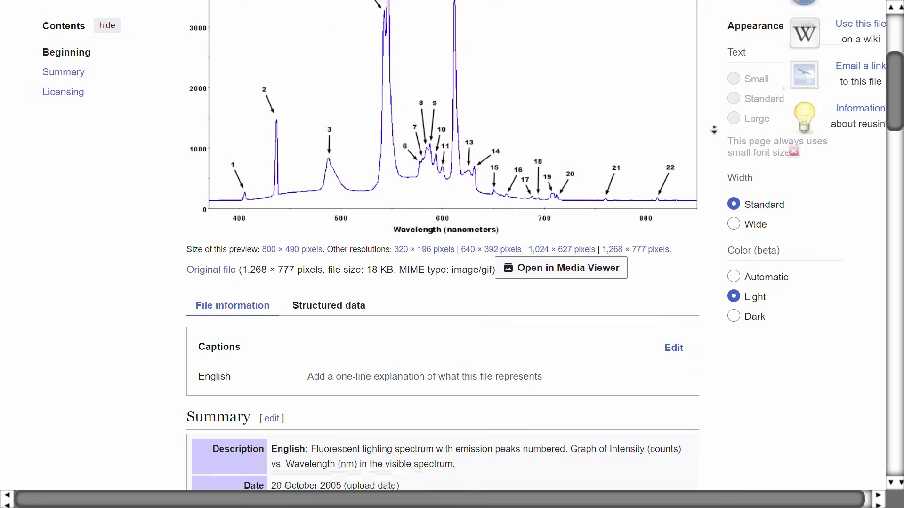
Step: Review the fluorescent lighting spectrum reference page and find the Theremino Spectrometer V5.0 download section on the translated Theremino page
scroll(713, 130, down, 12)
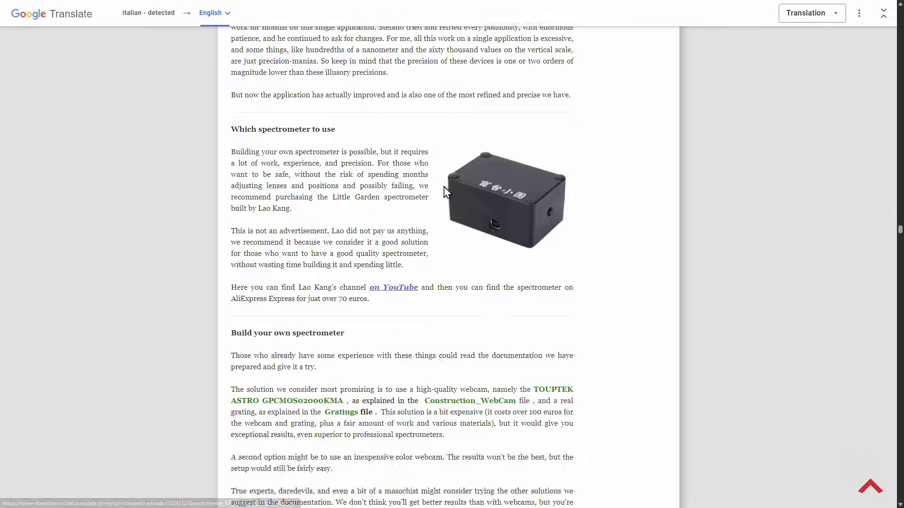
scroll(446, 192, down, 10)
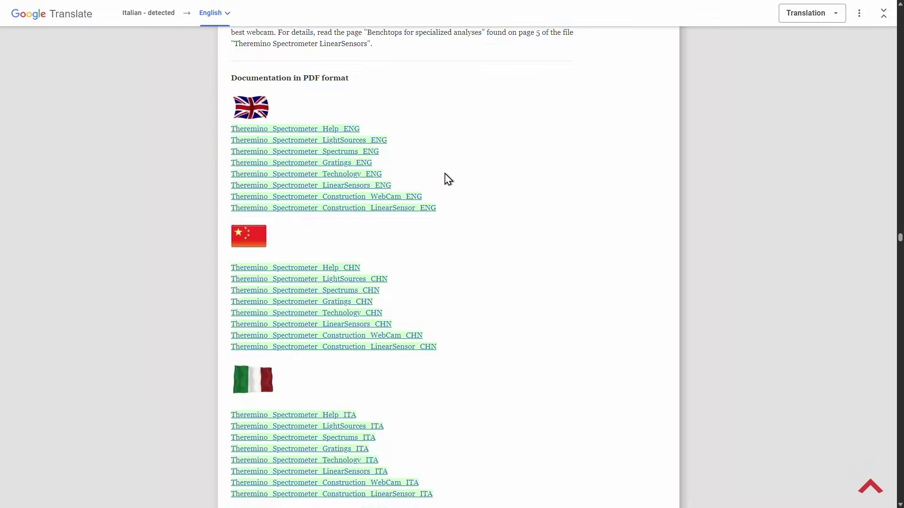
scroll(447, 179, down, 12)
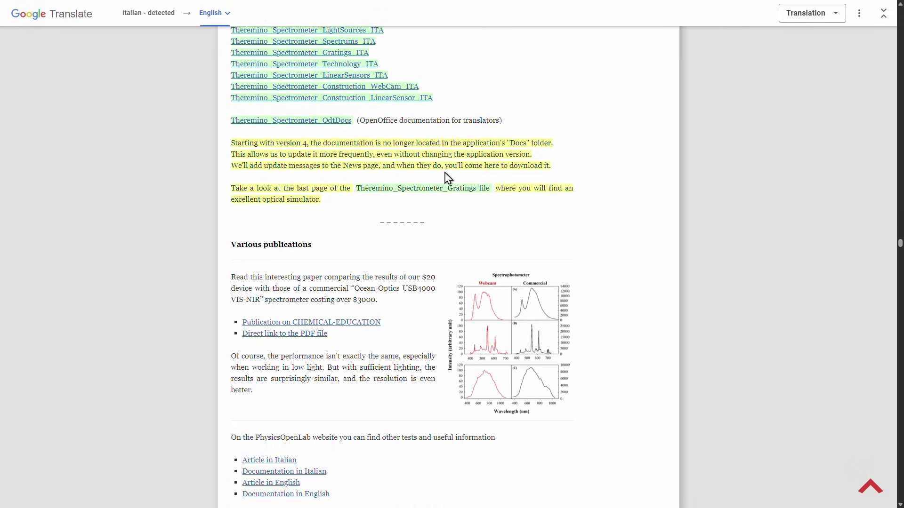
scroll(446, 178, down, 9)
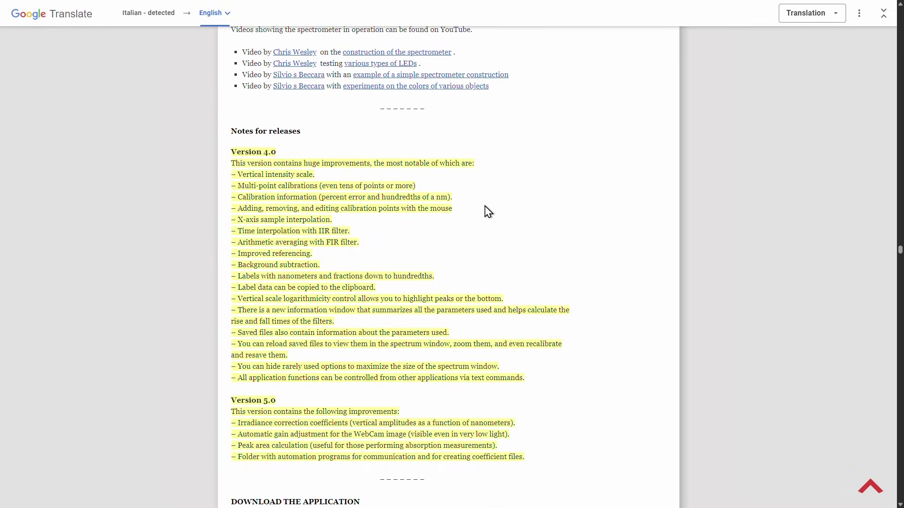
scroll(488, 211, down, 3)
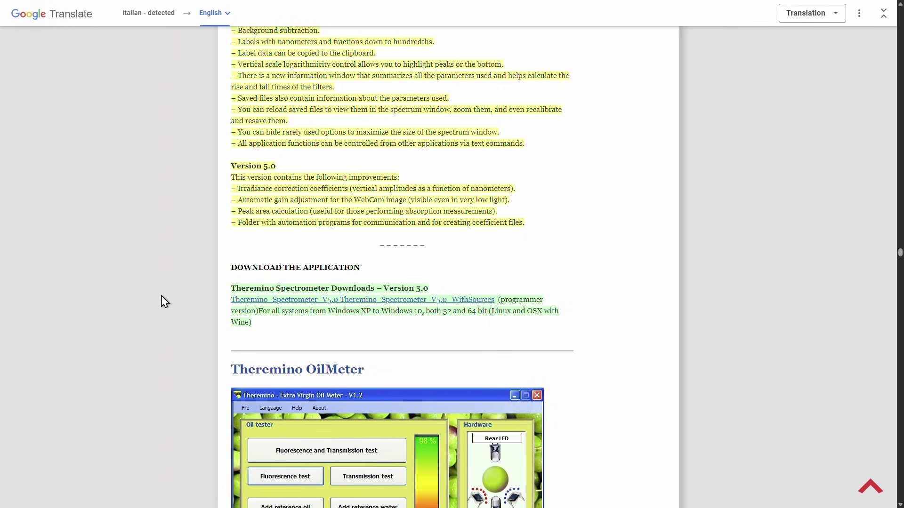
scroll(553, 305, down, 1)
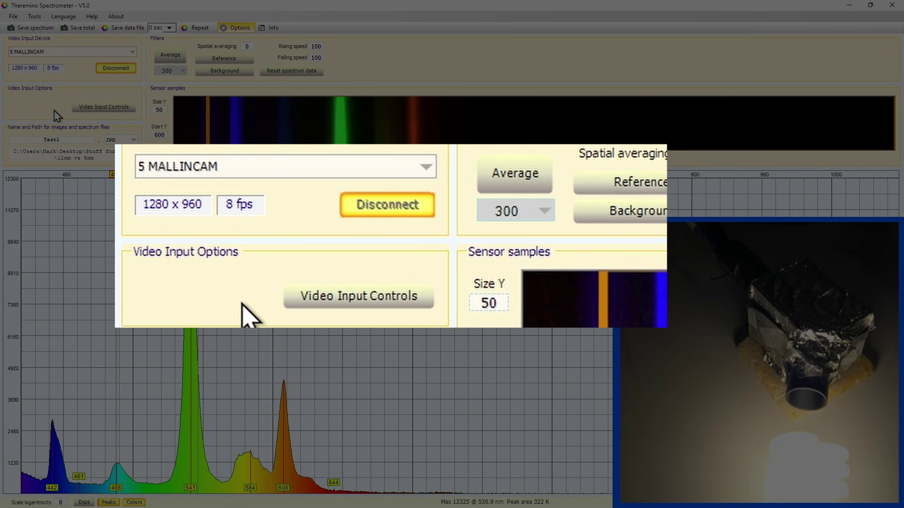
Step: Switch to Theremino Spectrometer, open the video input controls and lower the camera exposure to -8
click(118, 115)
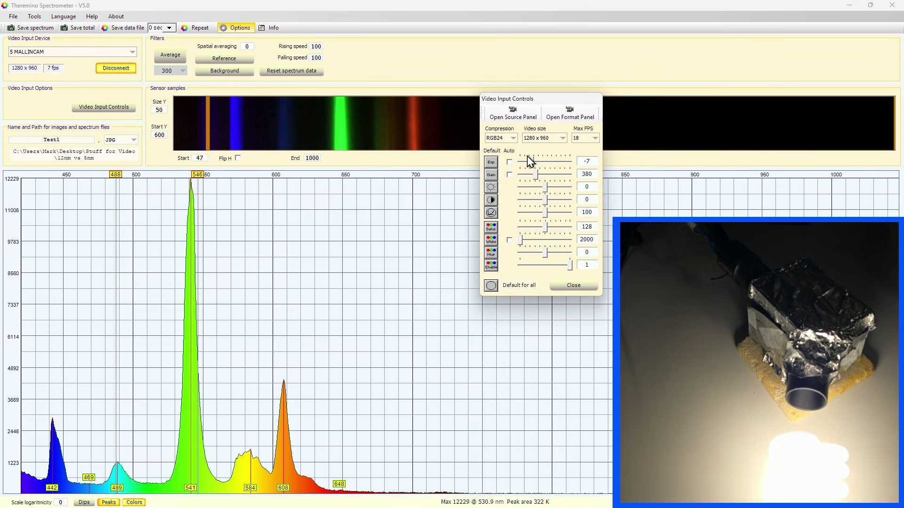
drag(539, 163, 531, 164)
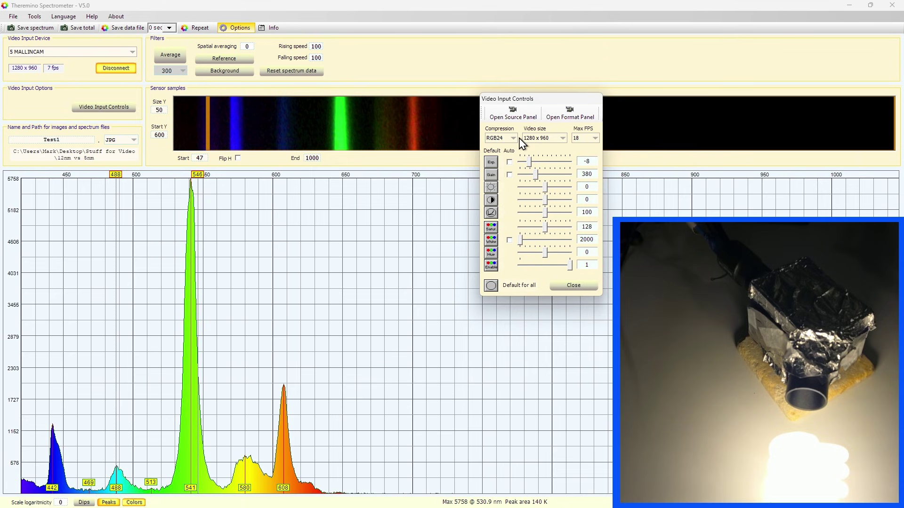
click(499, 145)
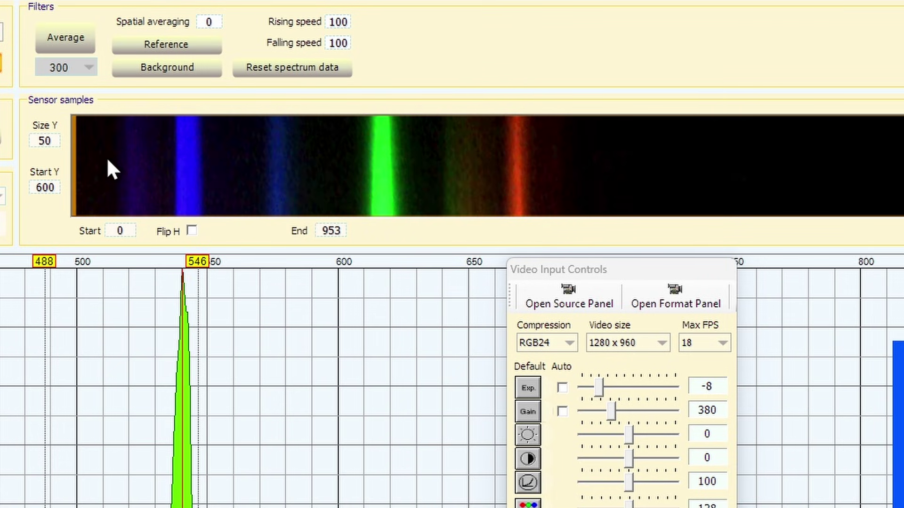
Step: Set the sensor sampling area to Size Y 960 and Start Y 0 to show the full sensor height
double_click(58, 140)
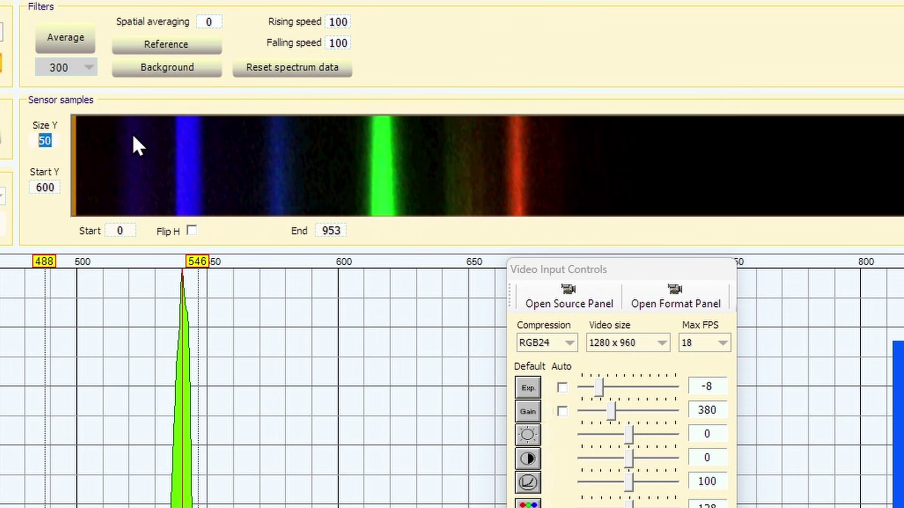
text(960)
key(Tab)
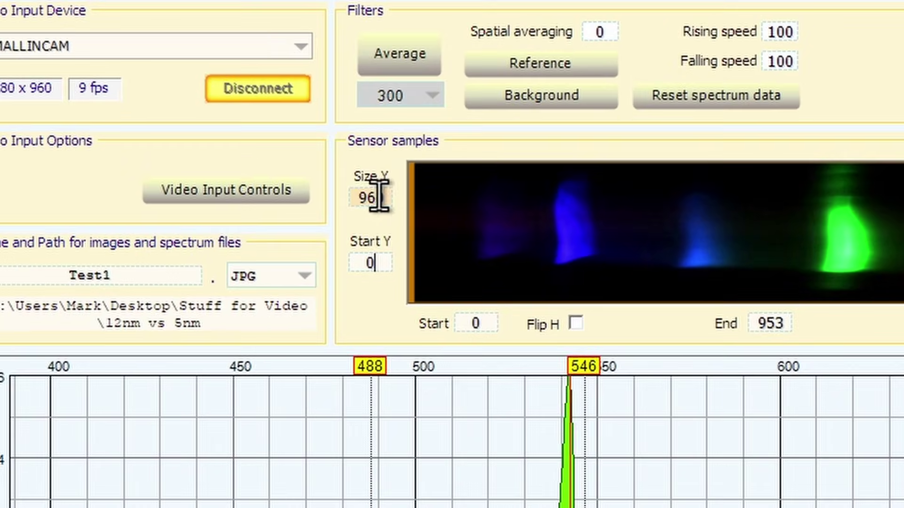
Step: Set the sensor sampling strip to Size Y 50 and adjust Start Y to 432
double_click(285, 180)
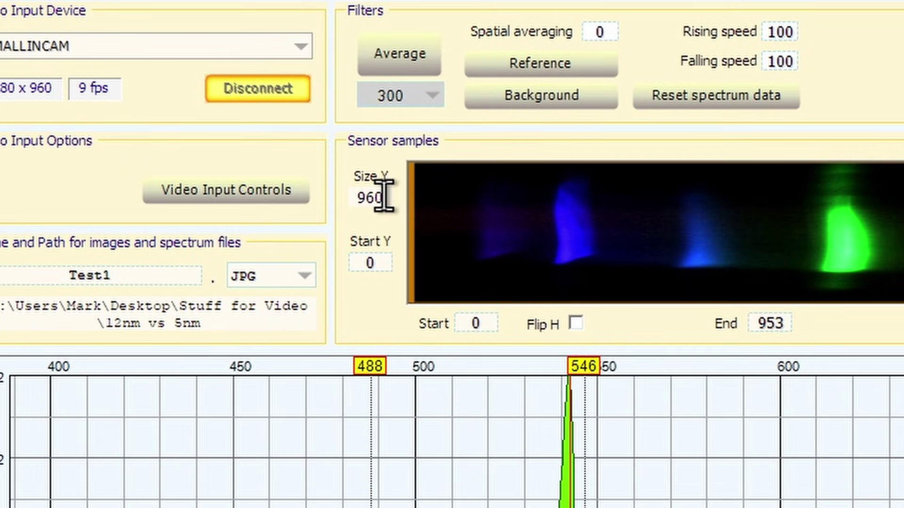
key(BackSpace)
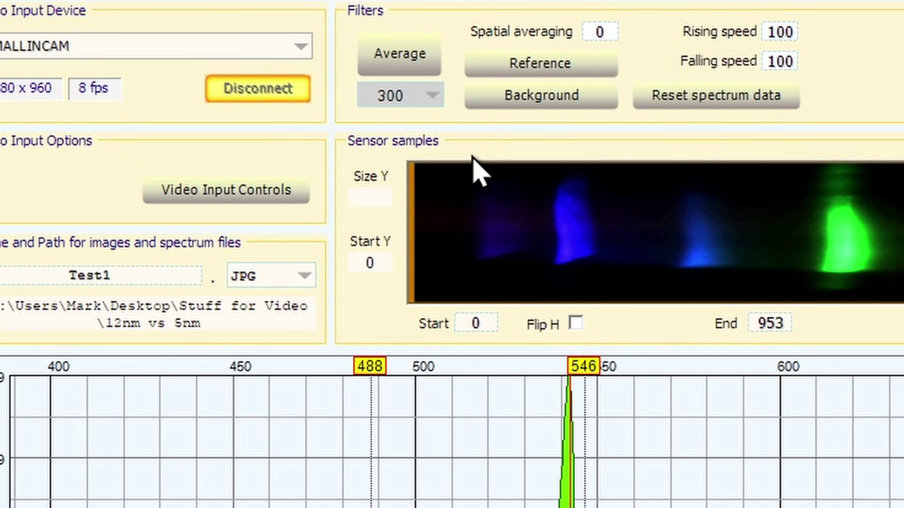
text(50)
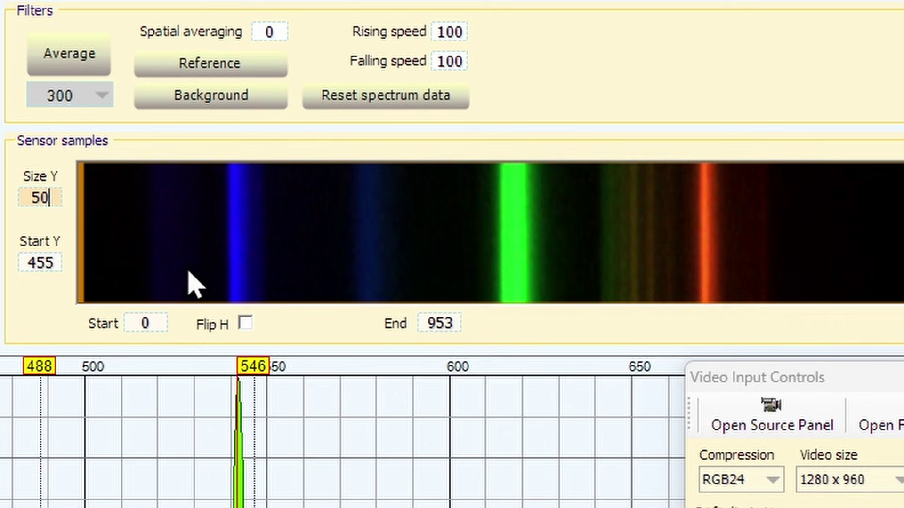
click(30, 264)
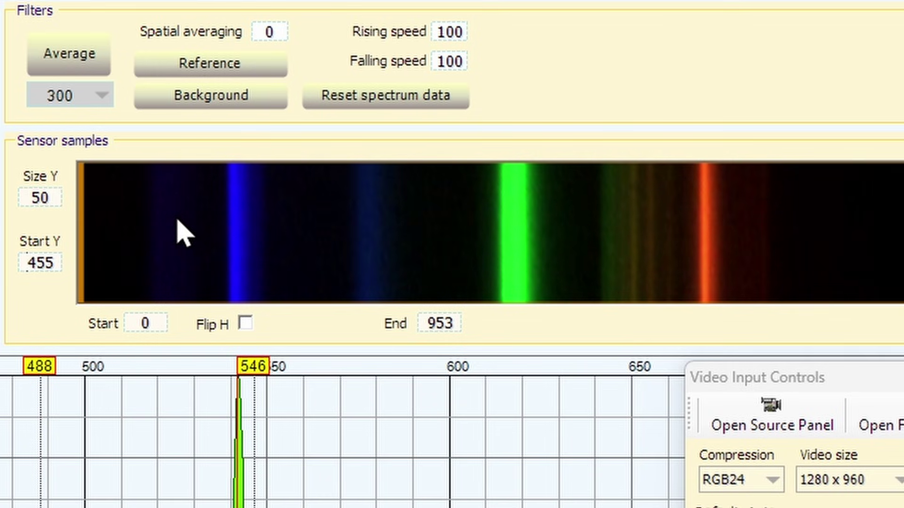
scroll(178, 232, down, 3)
scroll(191, 237, down, 2)
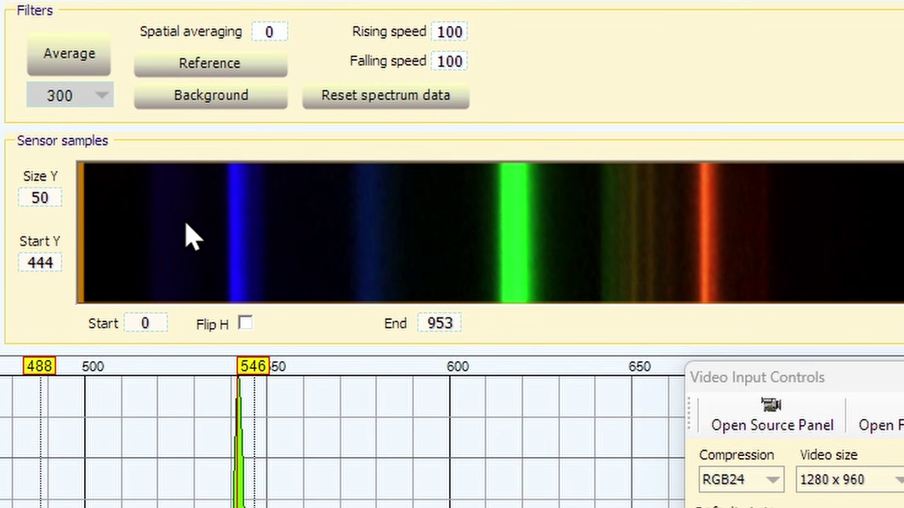
scroll(191, 237, down, 3)
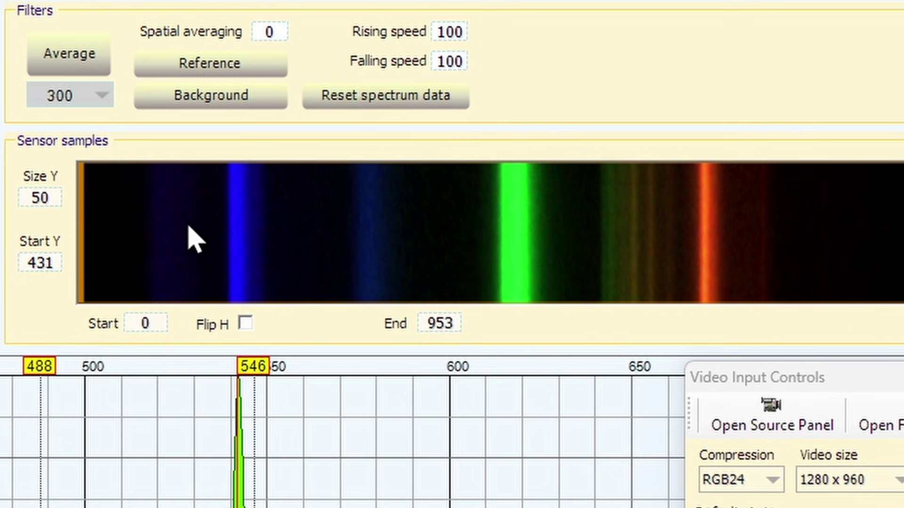
scroll(195, 239, down, 3)
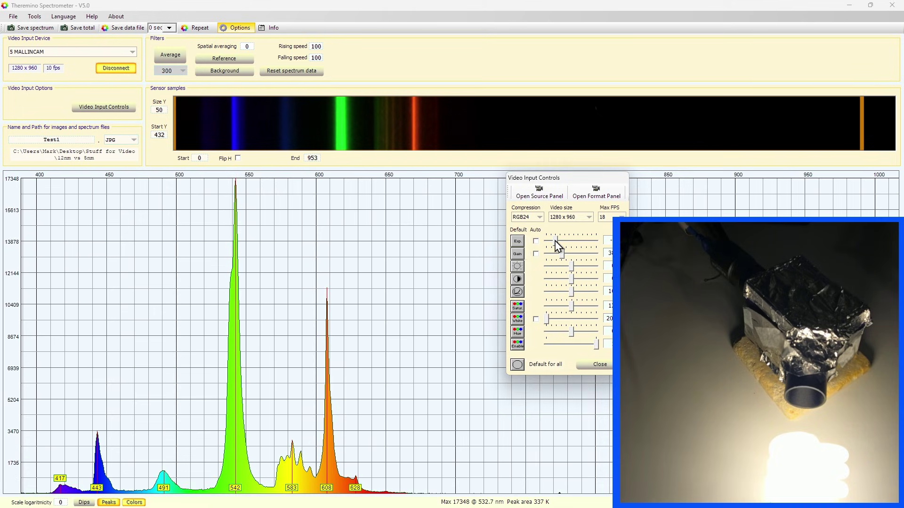
Step: Lower the camera exposure further, select the Fluorescent 436 546 trim points and close the video input controls
drag(556, 241, 552, 241)
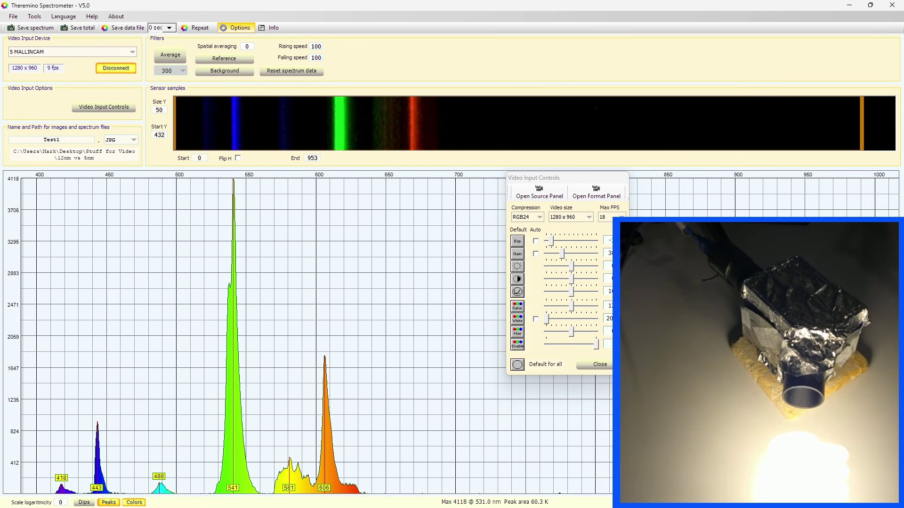
click(35, 16)
mouse_move(71, 37)
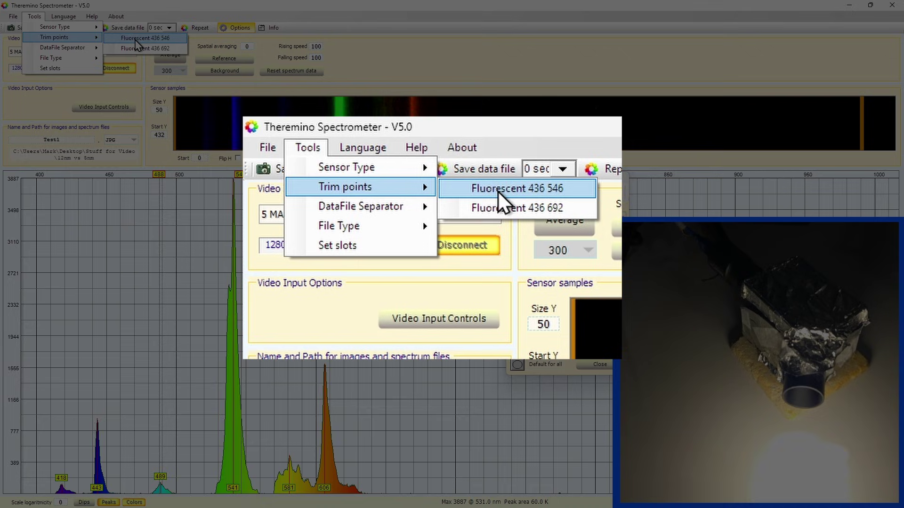
click(140, 38)
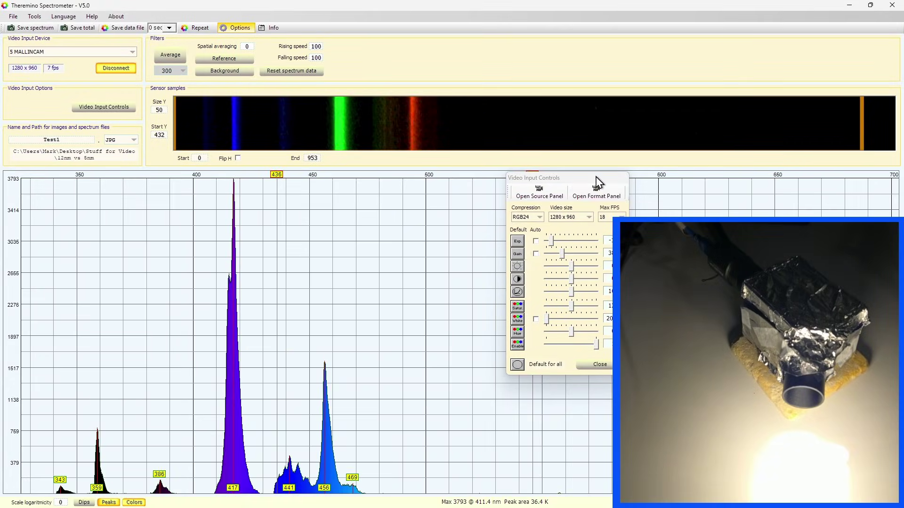
click(598, 365)
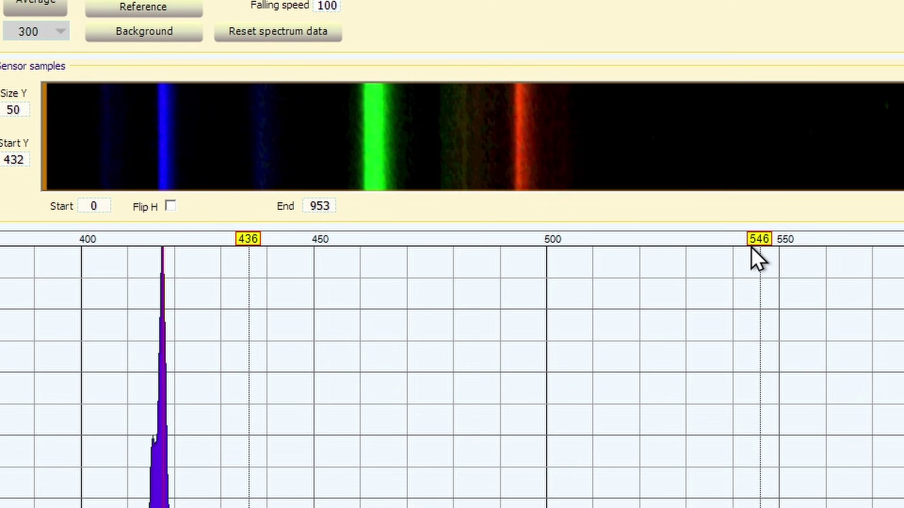
Step: Calibrate the wavelength scale by adjusting the 436 and 546 trim points to match the blue and green fluorescent peaks
scroll(827, 238, down, 1)
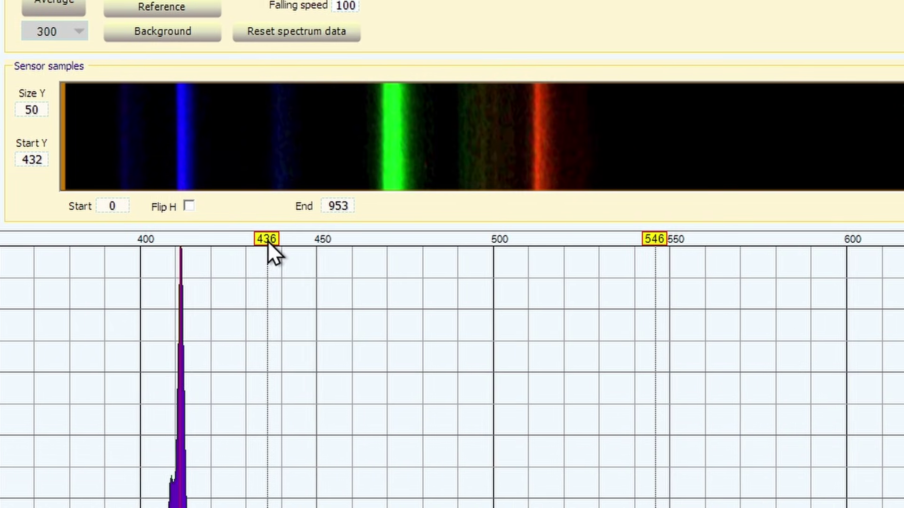
scroll(97, 240, up, 2)
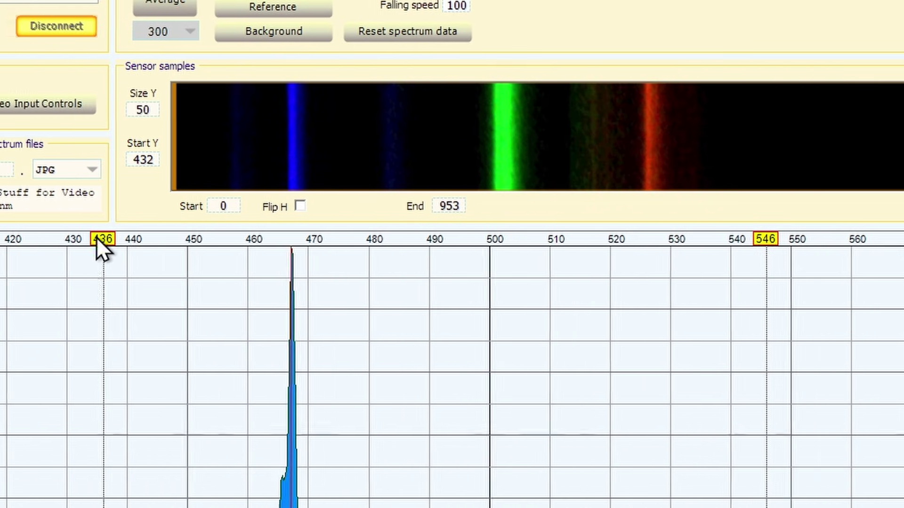
scroll(758, 241, down, 3)
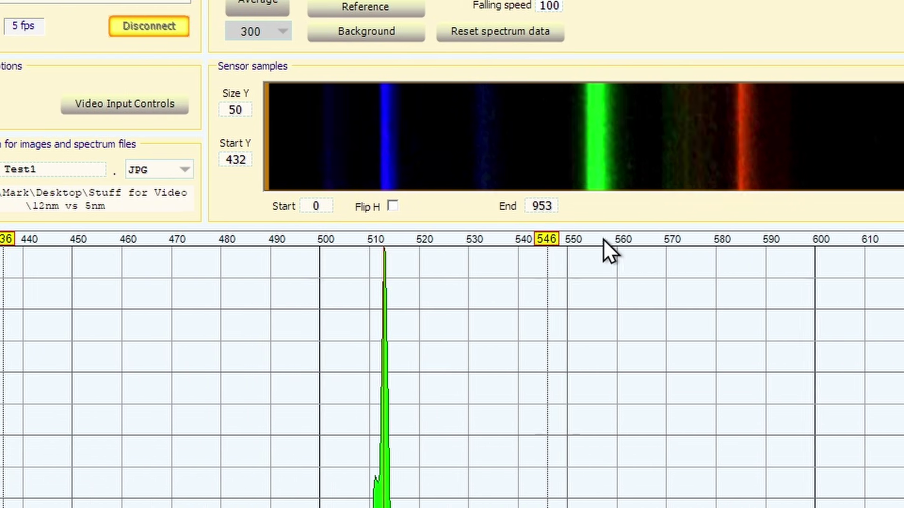
scroll(544, 239, up, 1)
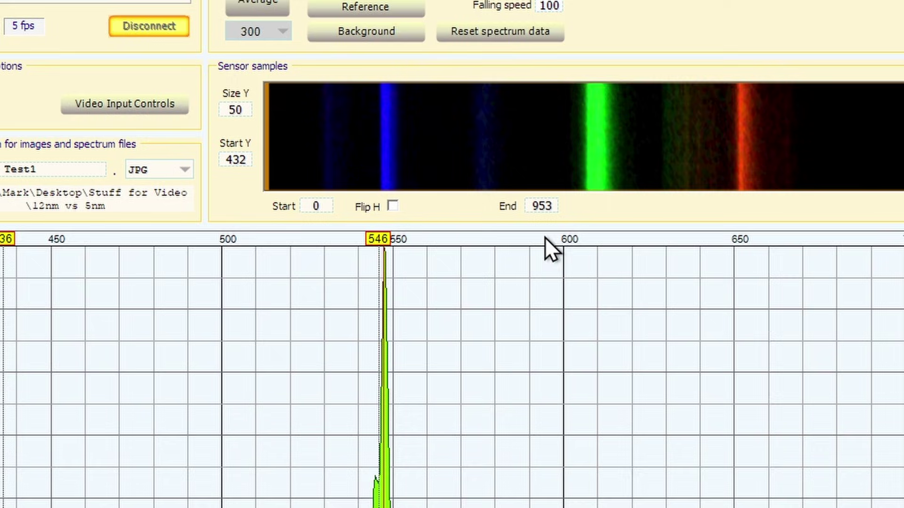
scroll(375, 319, up, 4)
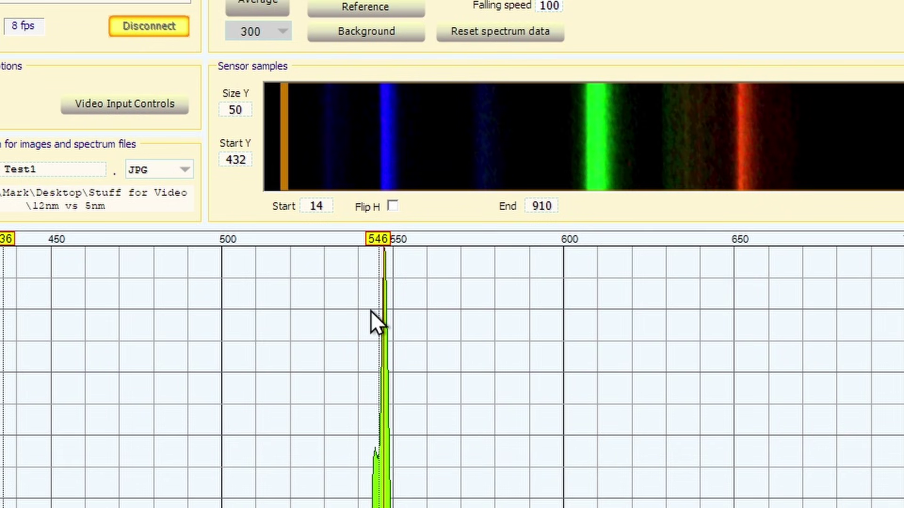
scroll(397, 306, up, 5)
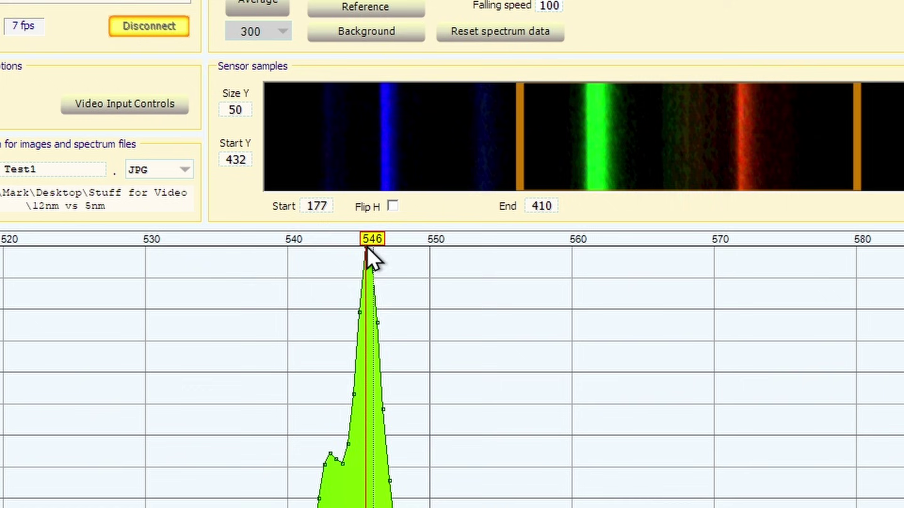
Step: Add a new trimming point at 487.69 nm on the wavelength scale and delete the 436 trimming point
scroll(366, 247, down, 10)
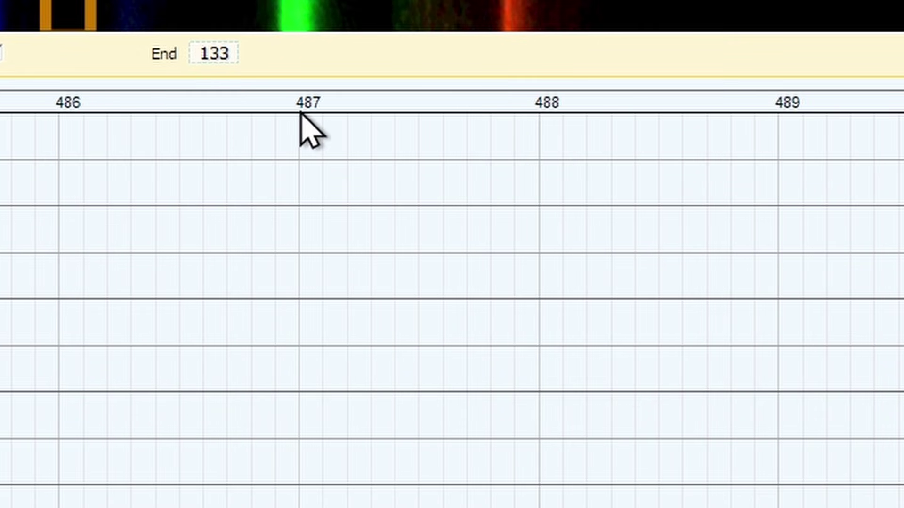
scroll(403, 345, up, 1)
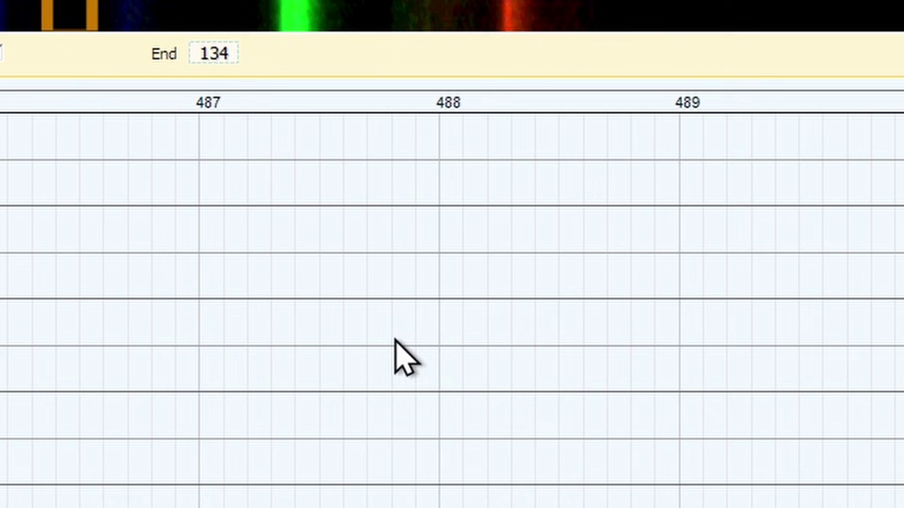
click(365, 106)
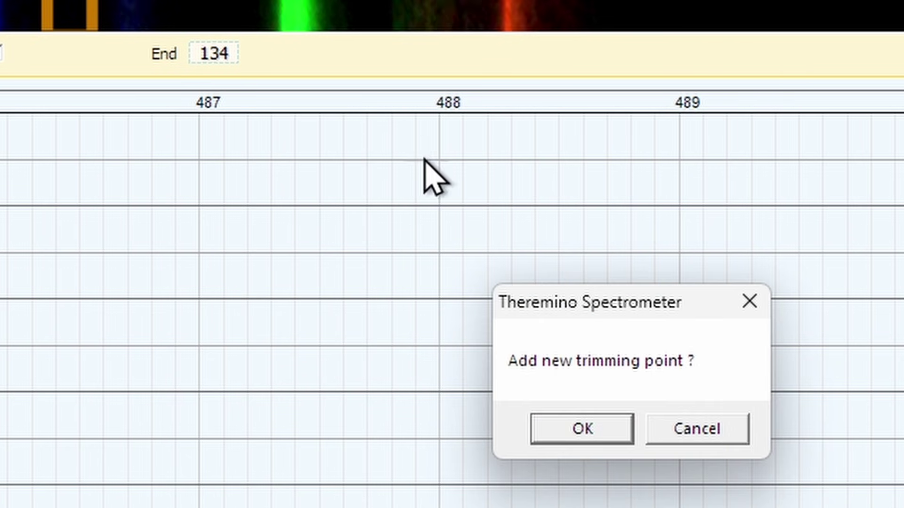
click(608, 429)
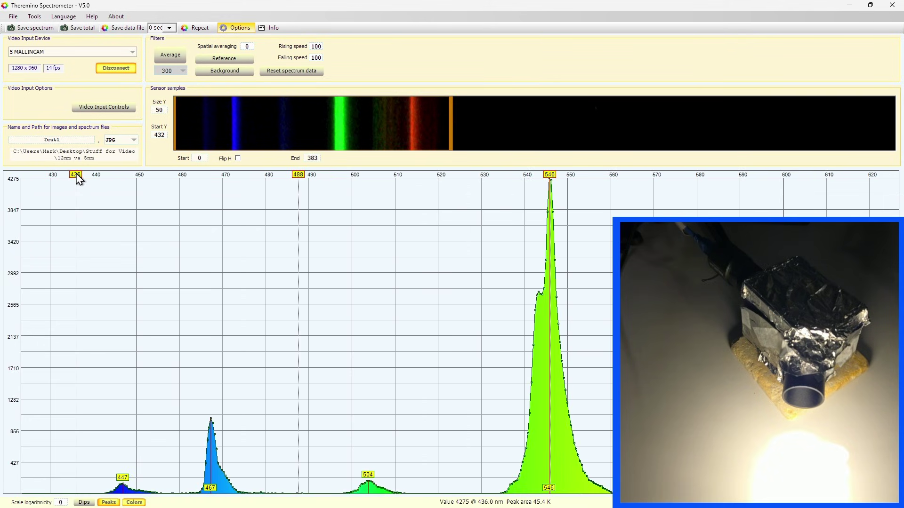
click(78, 176)
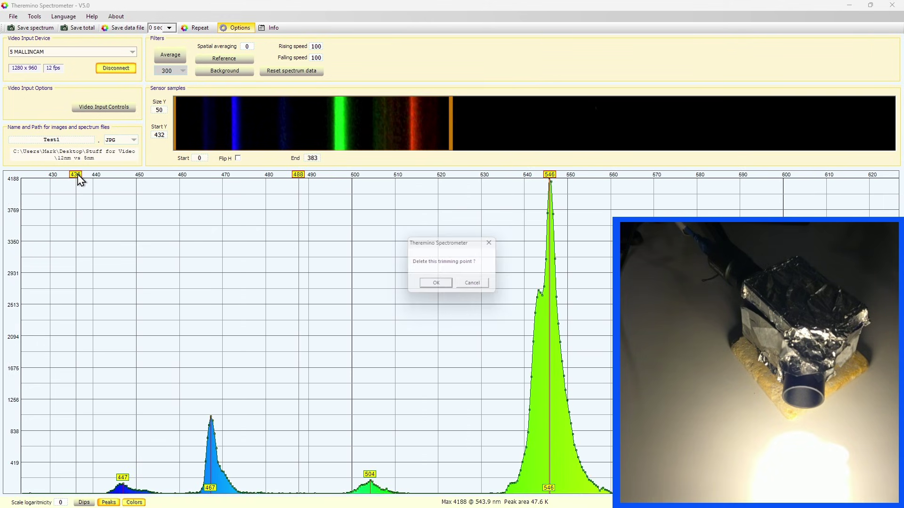
click(449, 285)
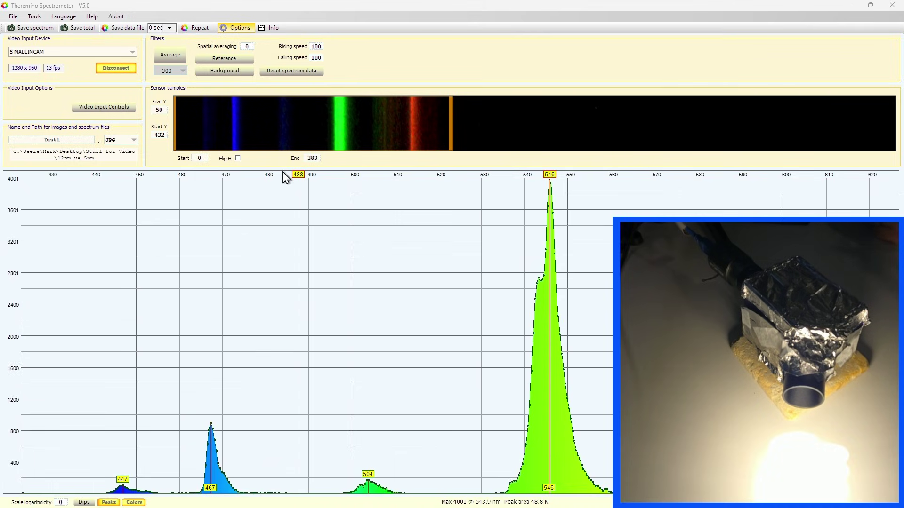
Step: Align the 488 trim point with the small cyan fluorescent peak between the blue and green peaks
scroll(398, 463, up, 5)
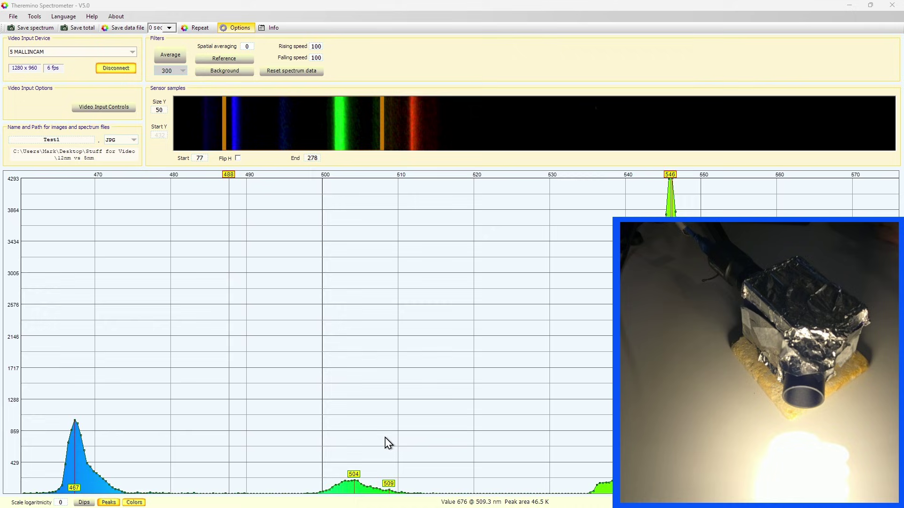
mouse_move(206, 183)
mouse_down()
mouse_move(188, 186)
mouse_move(258, 204)
mouse_move(408, 446)
mouse_up()
scroll(323, 459, up, 6)
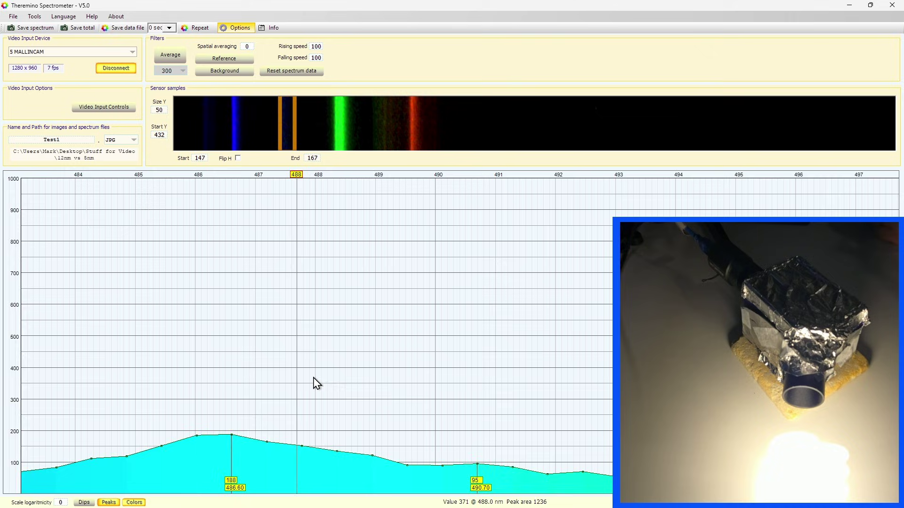
mouse_move(264, 175)
mouse_down()
mouse_move(228, 169)
mouse_move(236, 170)
mouse_up()
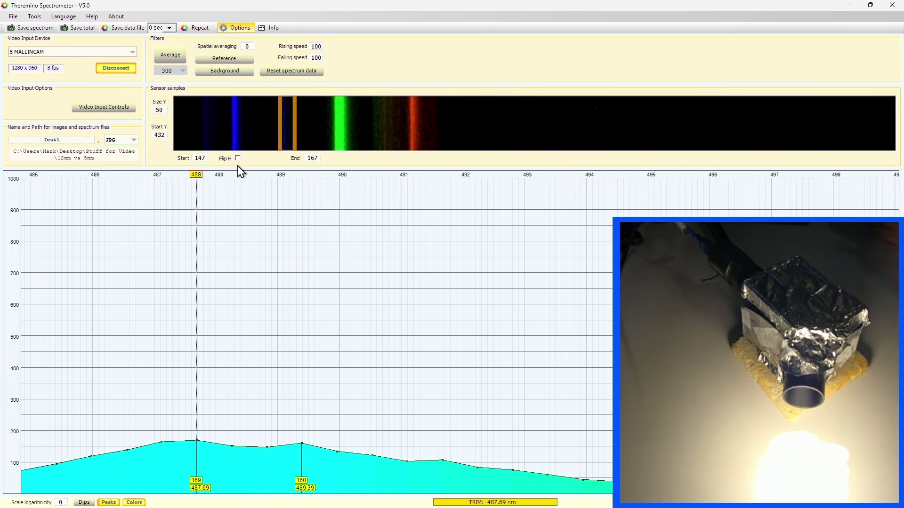
scroll(362, 321, down, 3)
scroll(362, 321, down, 5)
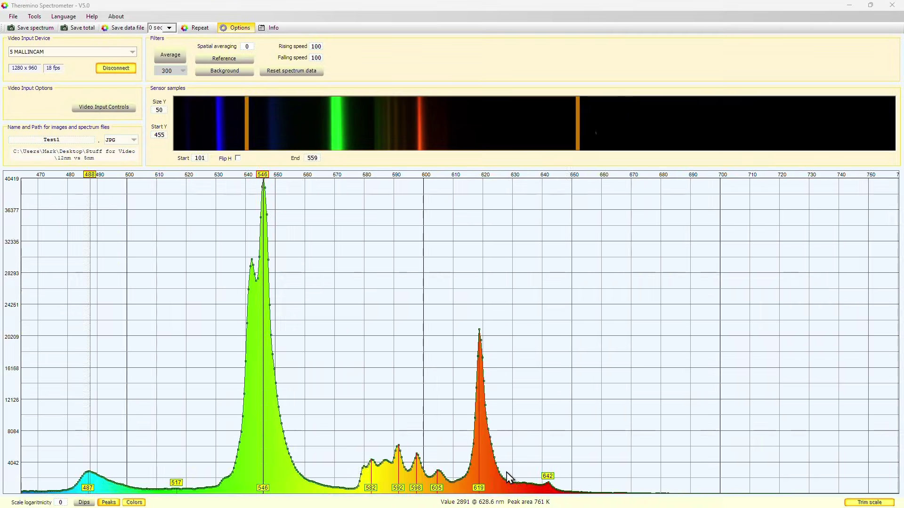
Step: Check the orange and red fluorescent peaks and fine-tune the 488 trim point to correct their wavelengths
scroll(506, 473, up, 5)
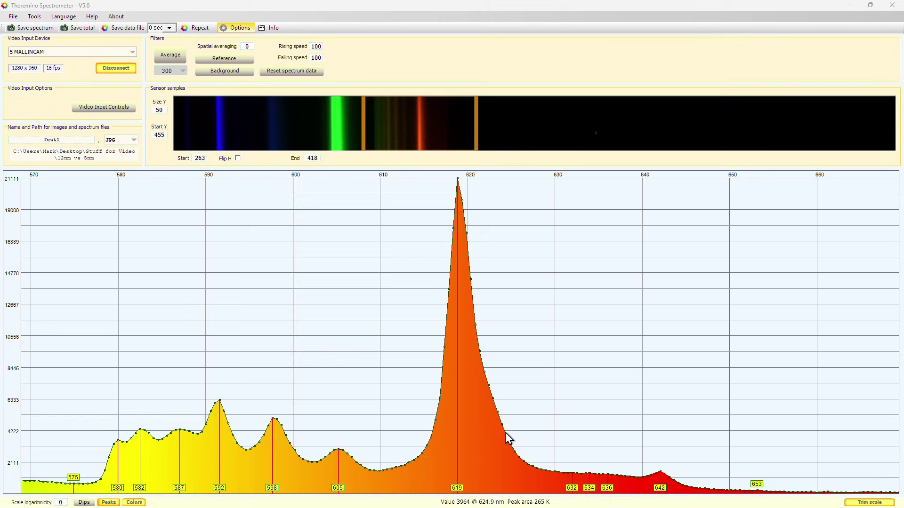
scroll(490, 424, down, 3)
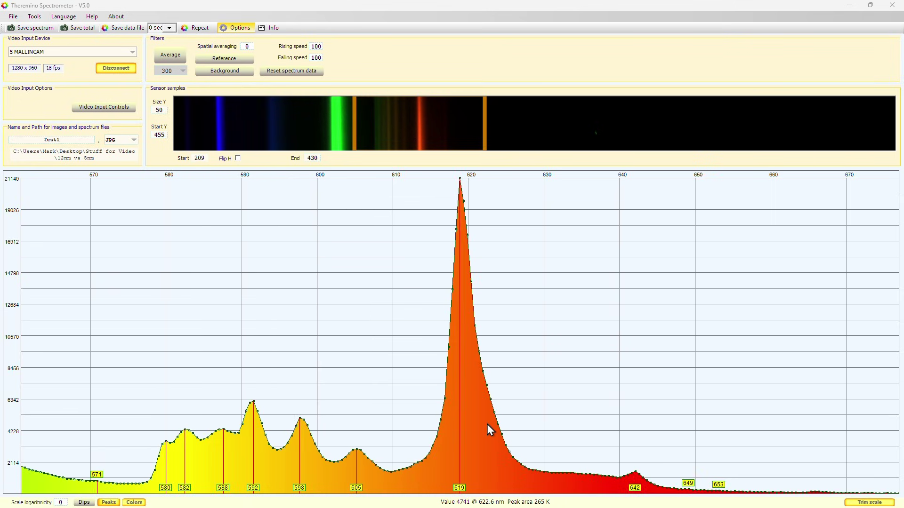
scroll(481, 417, down, 2)
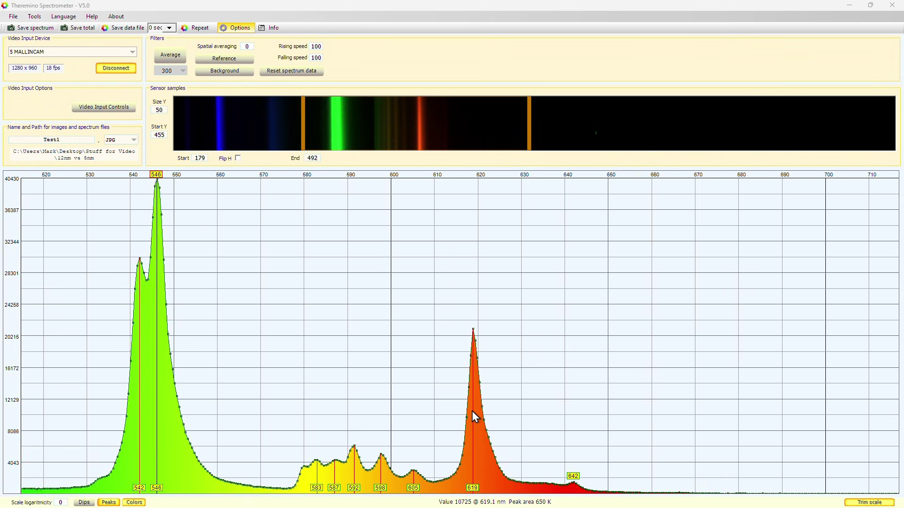
scroll(470, 412, down, 3)
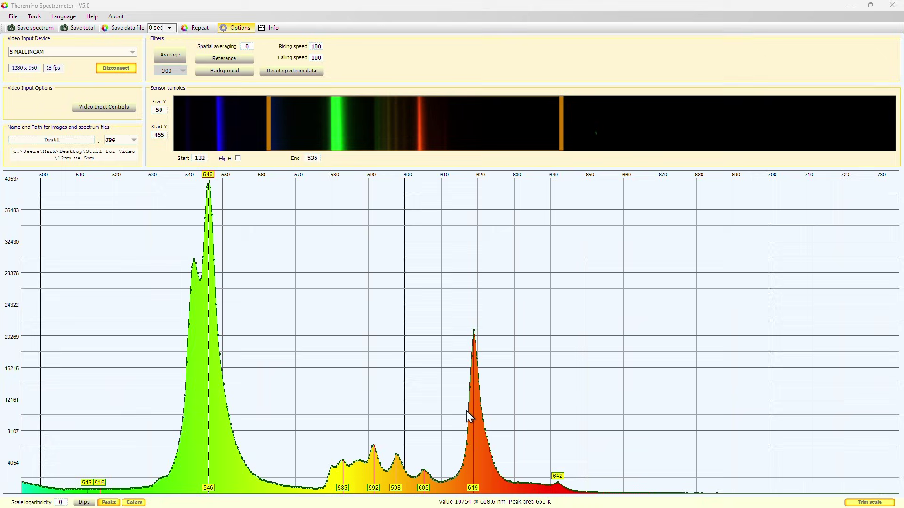
scroll(466, 412, down, 2)
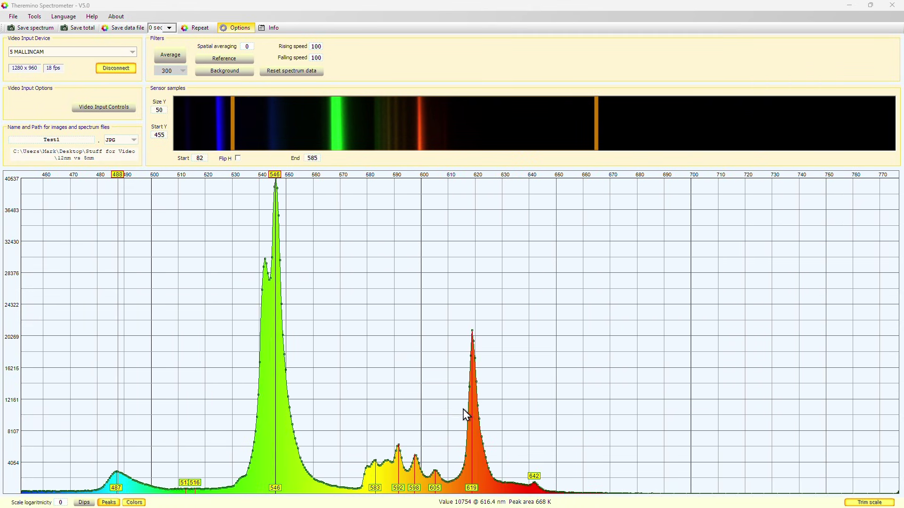
scroll(460, 411, down, 2)
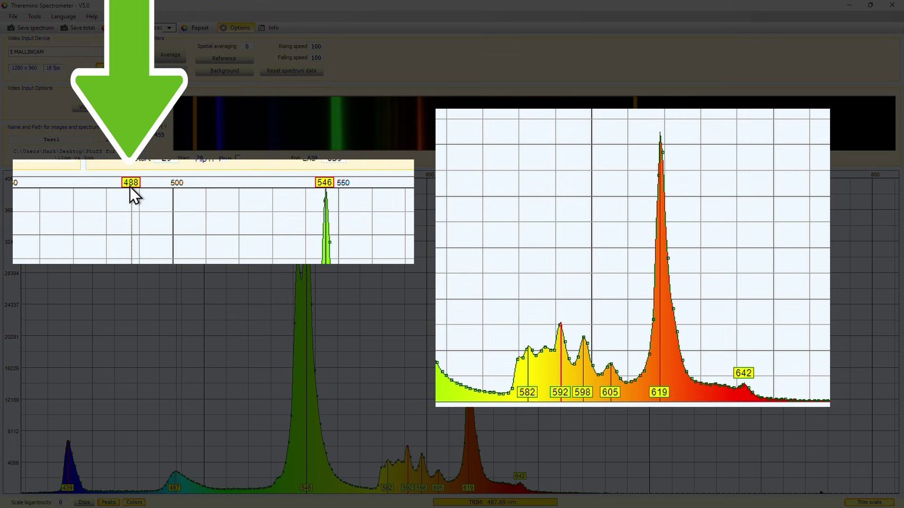
drag(130, 186, 114, 185)
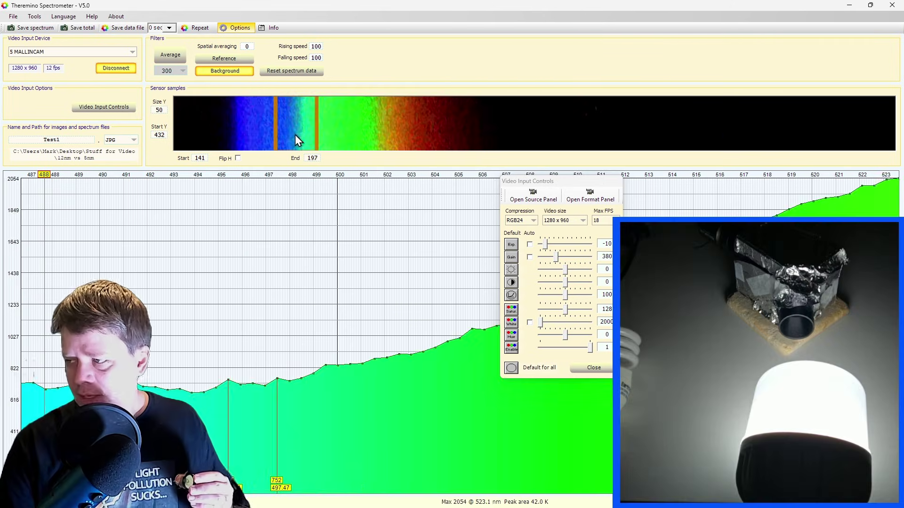
Step: Show the full spectrum of the white LED lamp and store it as the reference
scroll(314, 127, up, 5)
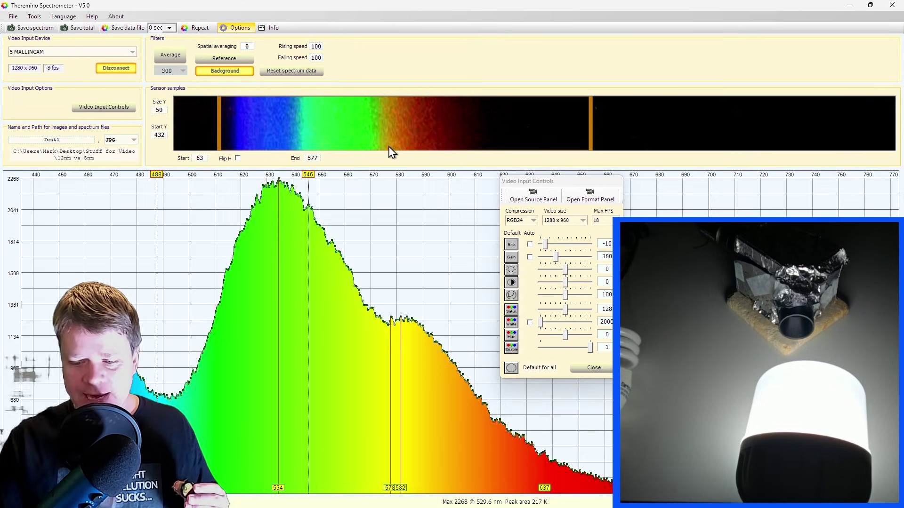
click(236, 60)
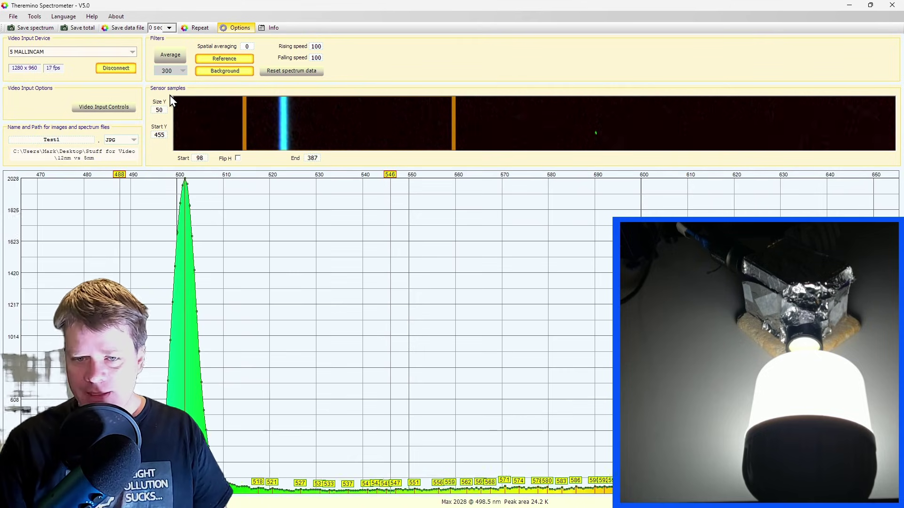
Step: Examine the filter's transmission peak near 500 nm, checking its centre wavelength and its width at half maximum
drag(221, 440, 423, 442)
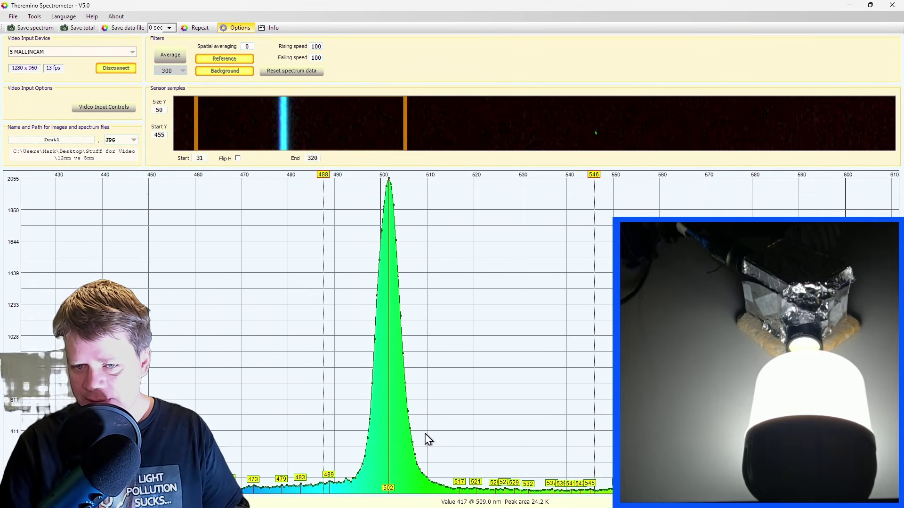
scroll(381, 423, up, 4)
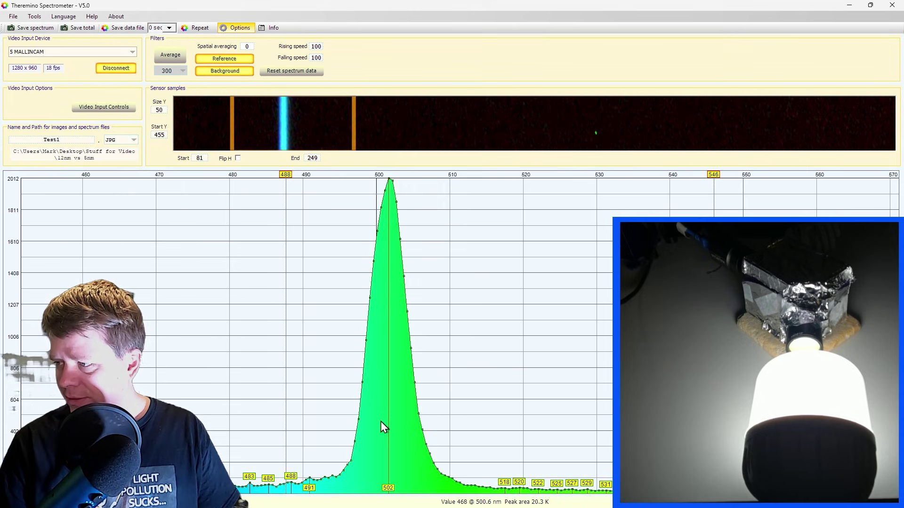
scroll(380, 422, up, 3)
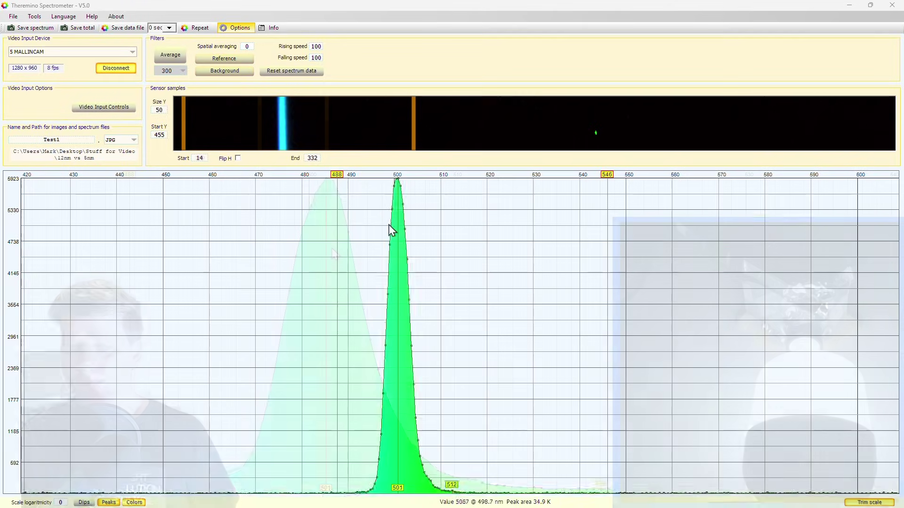
scroll(394, 336, up, 5)
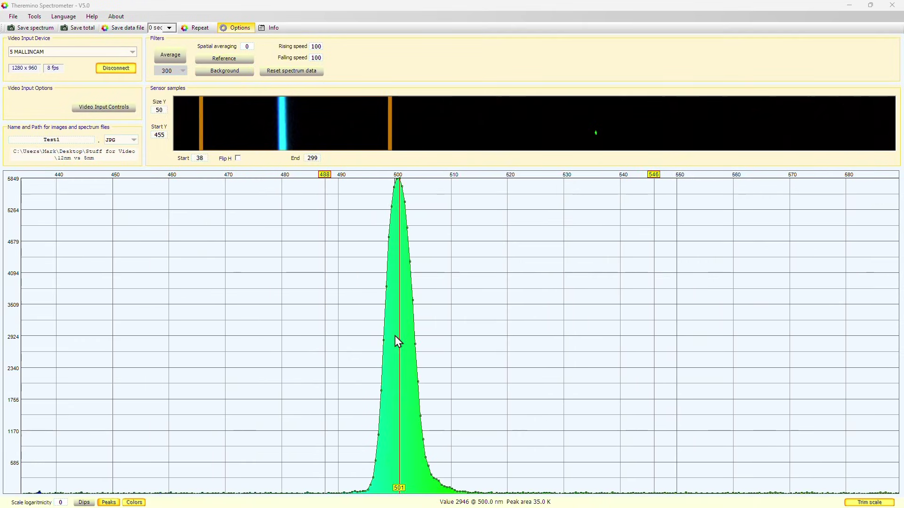
scroll(398, 337, up, 7)
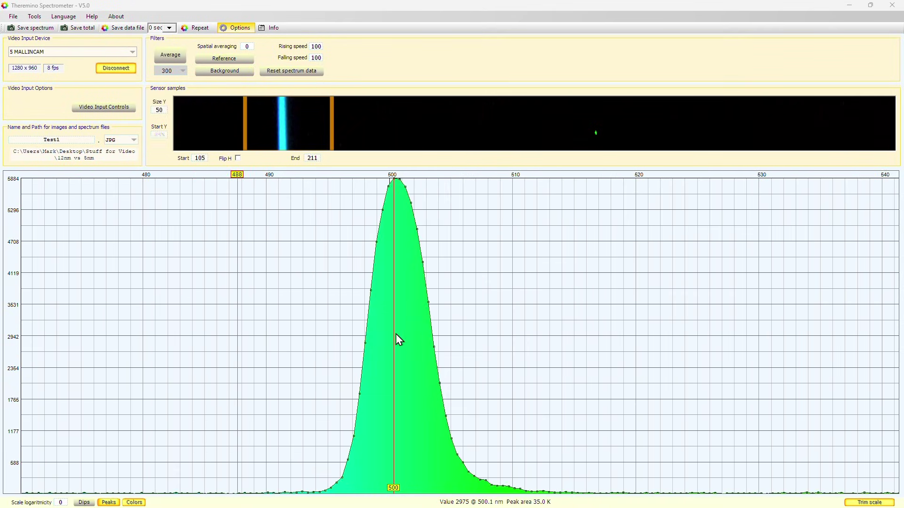
scroll(397, 326, up, 12)
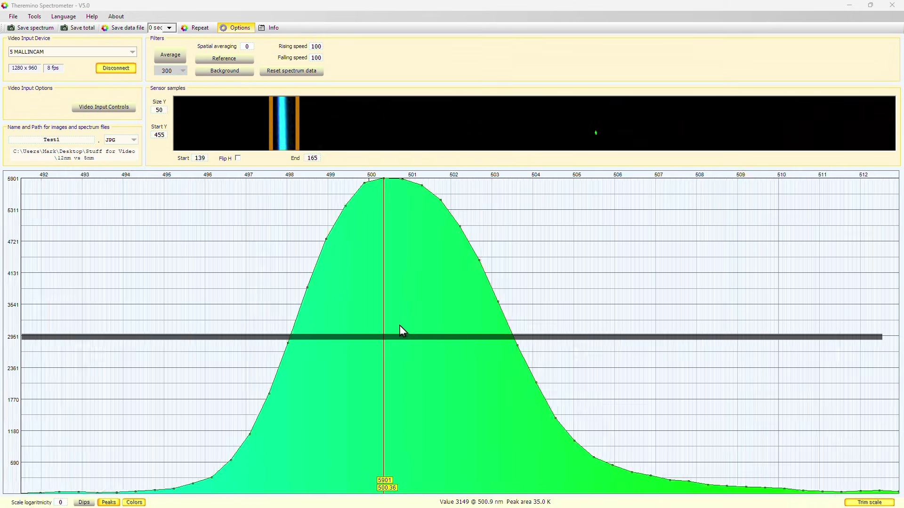
scroll(399, 326, up, 3)
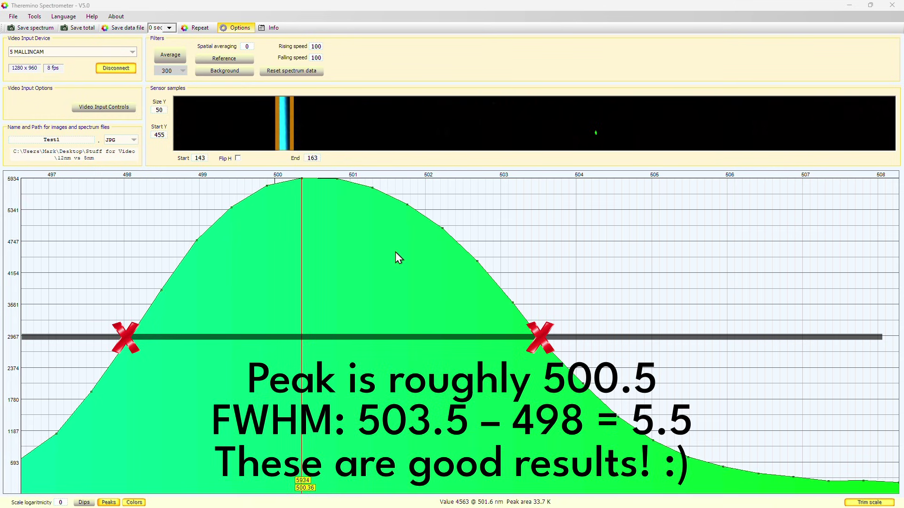
scroll(388, 256, down, 5)
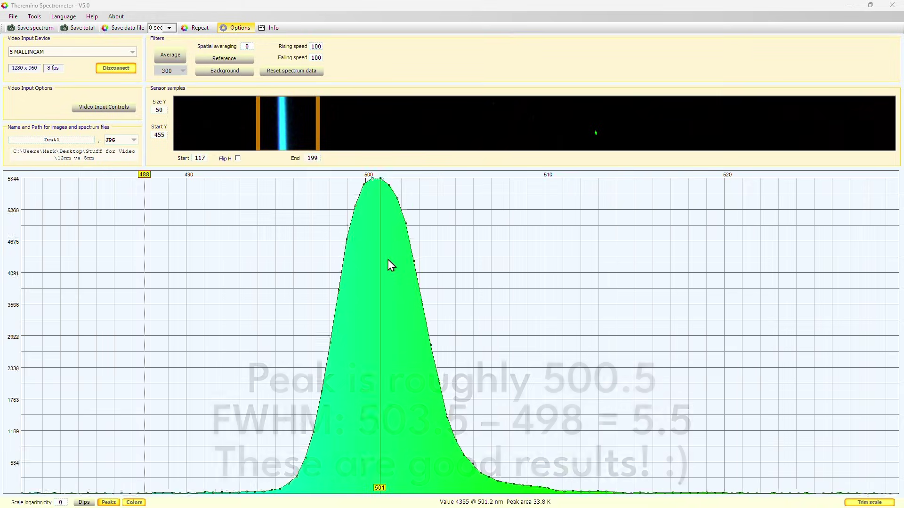
scroll(388, 266, down, 1)
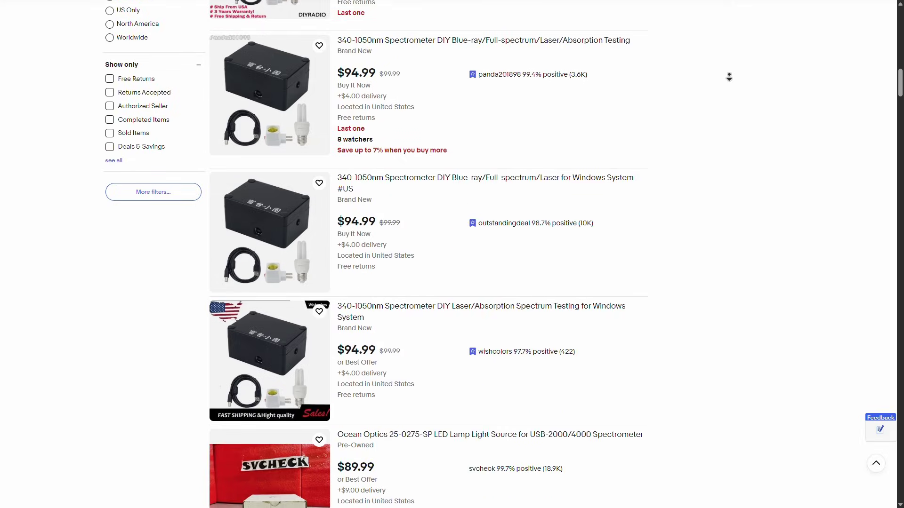
Step: Browse the online listings for 340-1050nm DIY spectrometers and read the Star'Ex composition section on the Sol'Ex website
scroll(729, 77, down, 3)
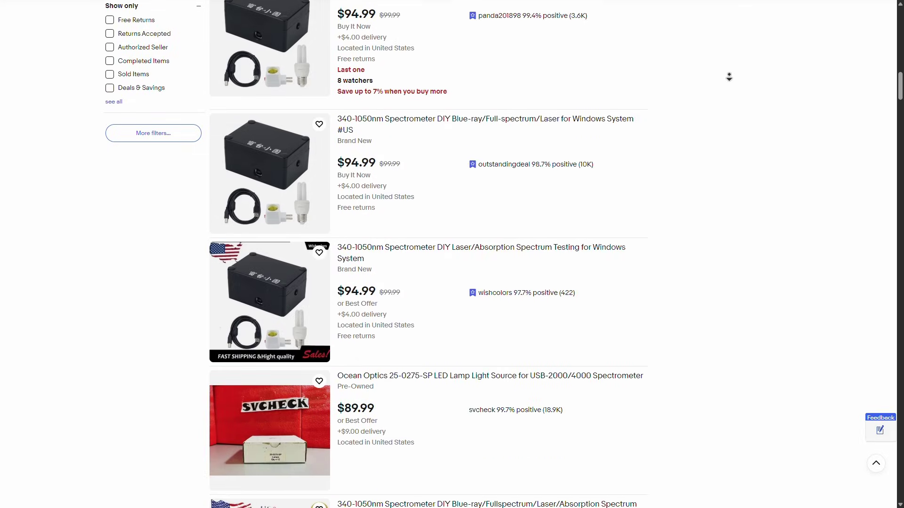
scroll(728, 77, down, 3)
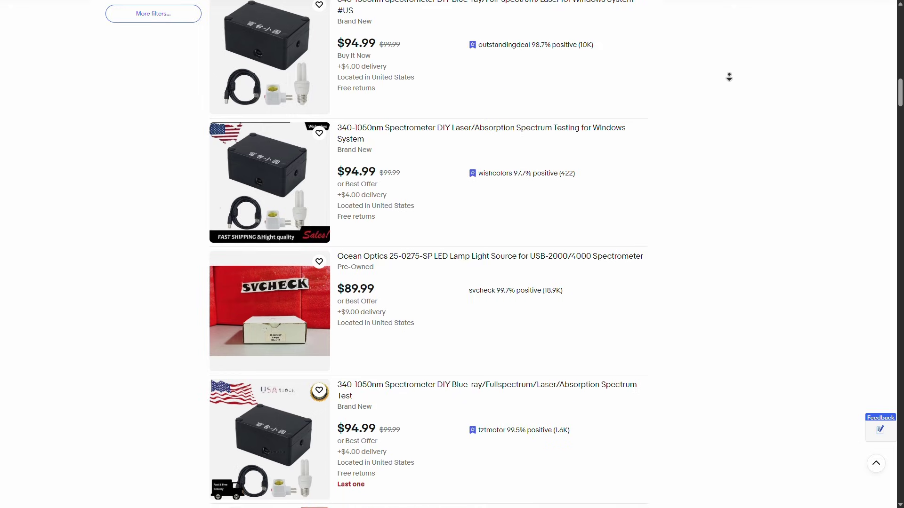
scroll(728, 77, down, 2)
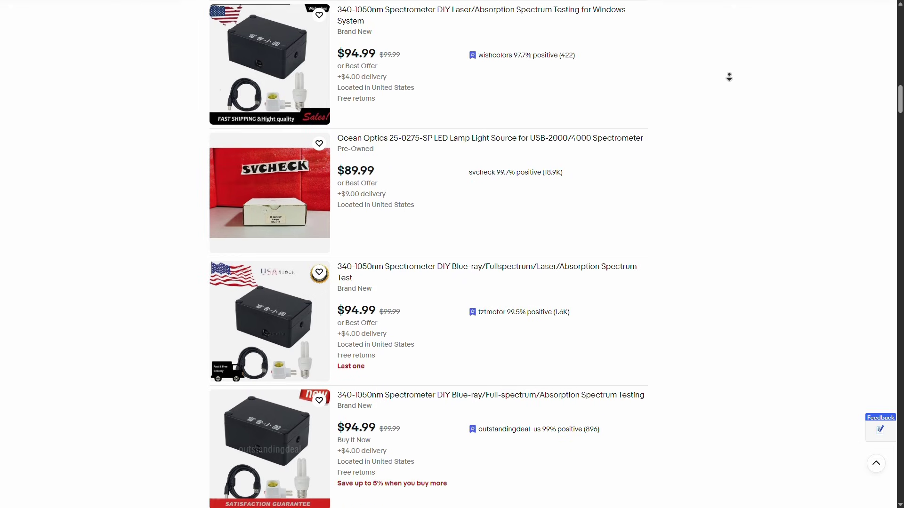
click(731, 78)
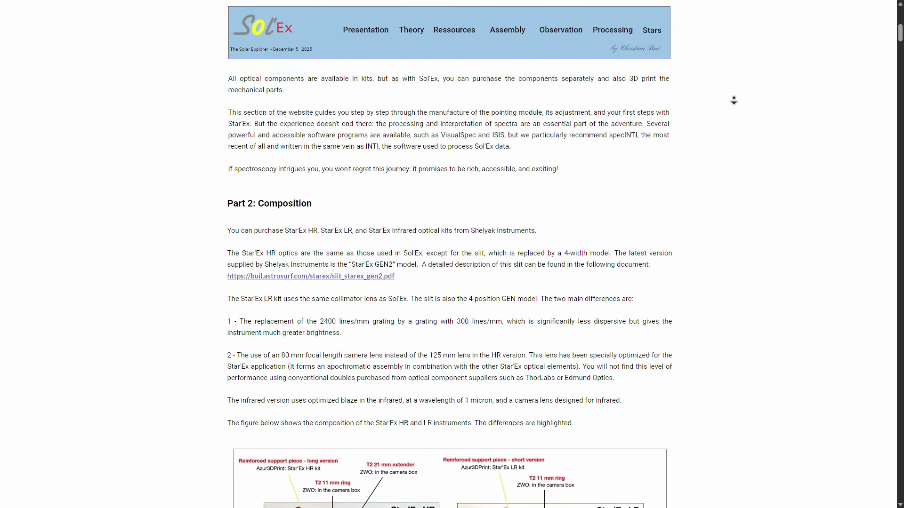
click(734, 101)
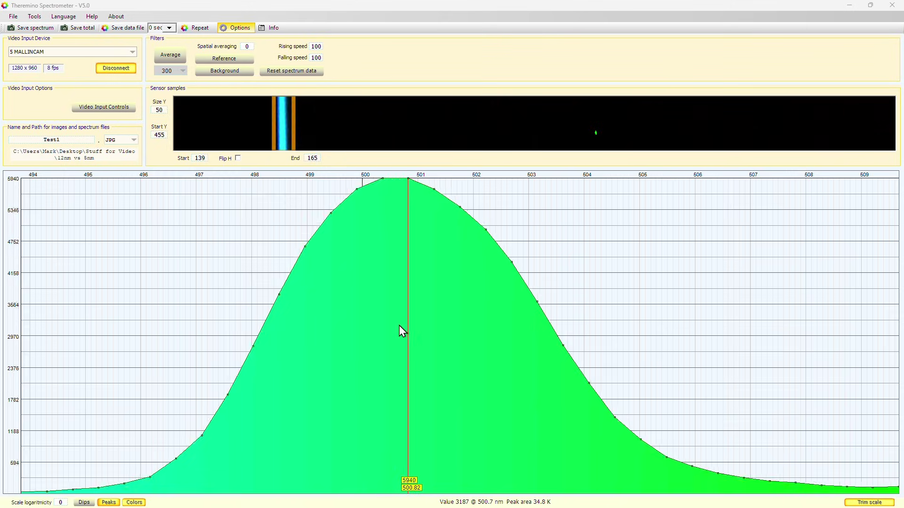
Step: Return to the spectrometer program and inspect the half-maximum points of the filter's peak again
scroll(399, 326, up, 2)
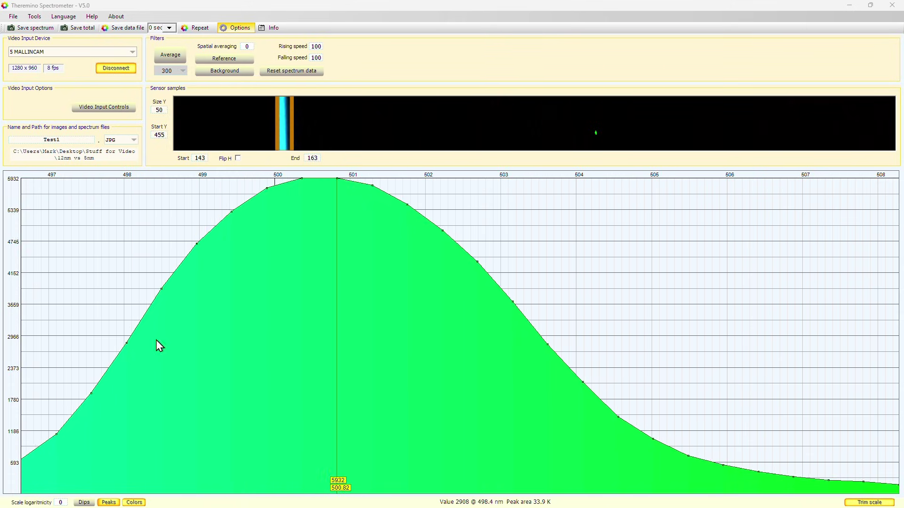
scroll(173, 345, down, 3)
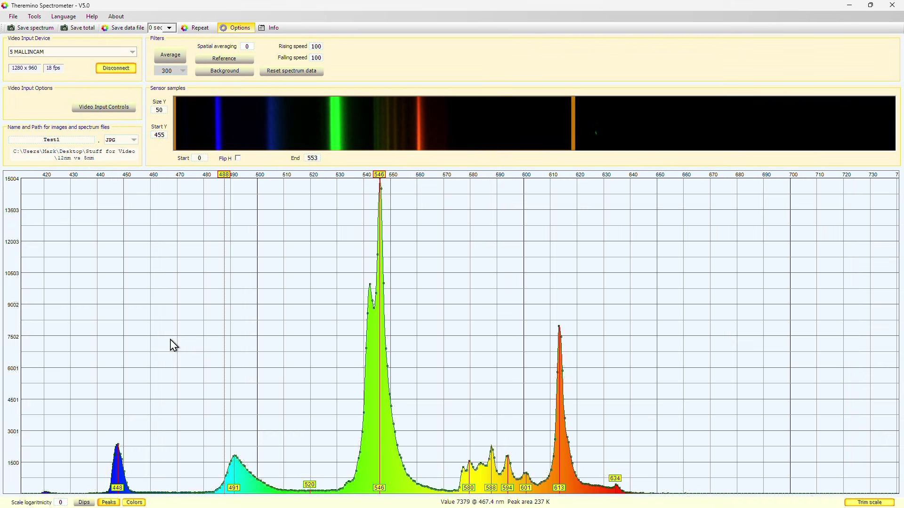